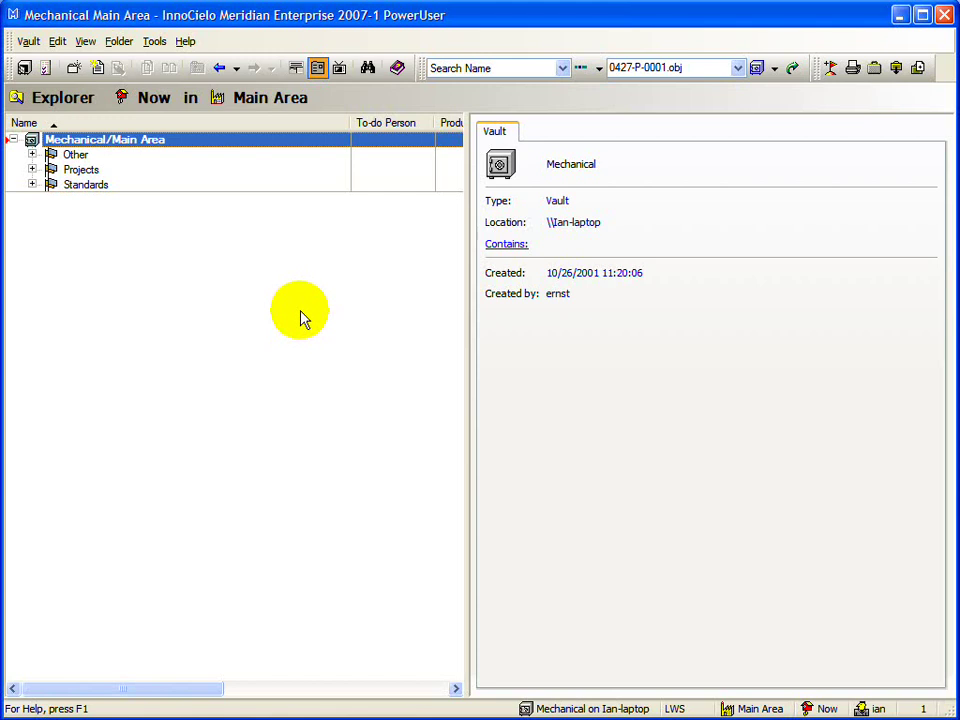
pyautogui.click(32, 169)
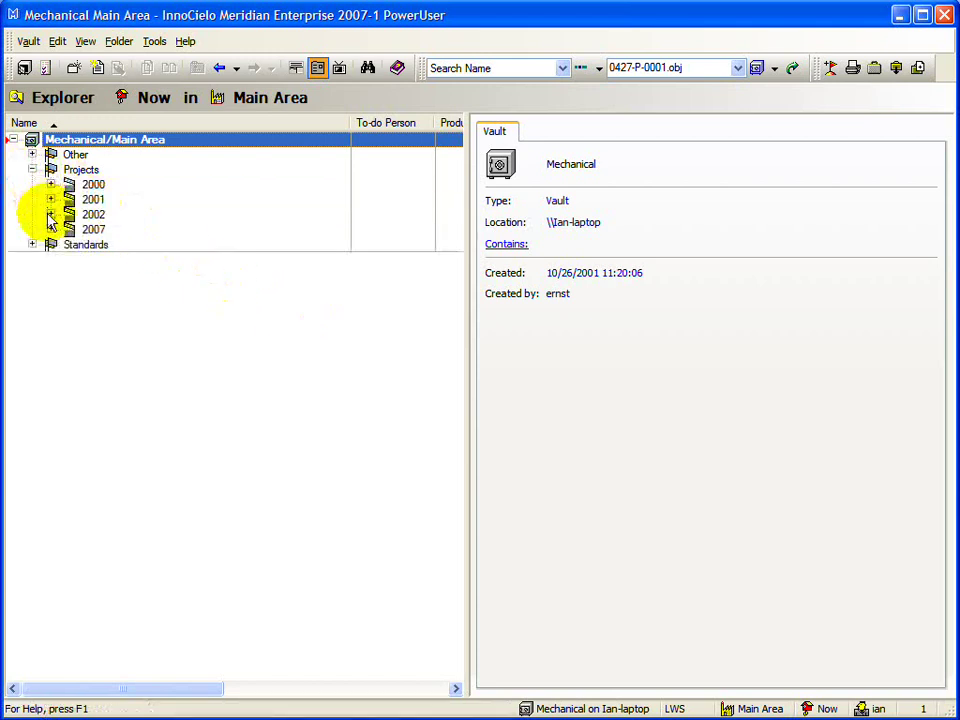
pyautogui.click(51, 214)
pyautogui.click(69, 229)
pyautogui.click(88, 244)
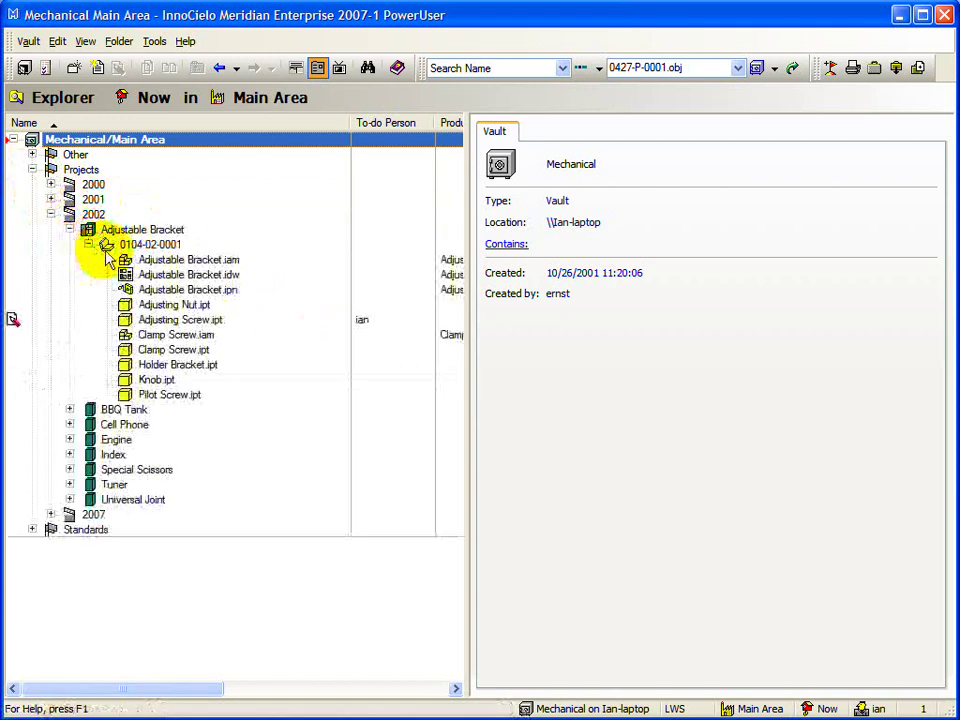
pyautogui.click(133, 259)
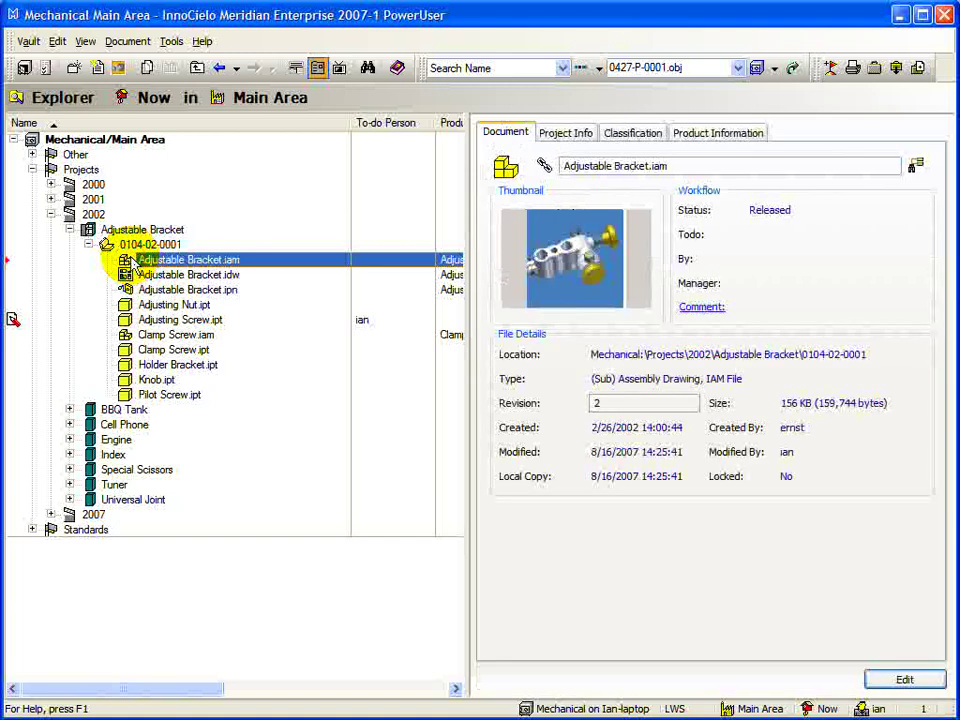
# Start Copy with References on the assembly, choosing Other/Test as the destination folder
pyautogui.click(58, 42)
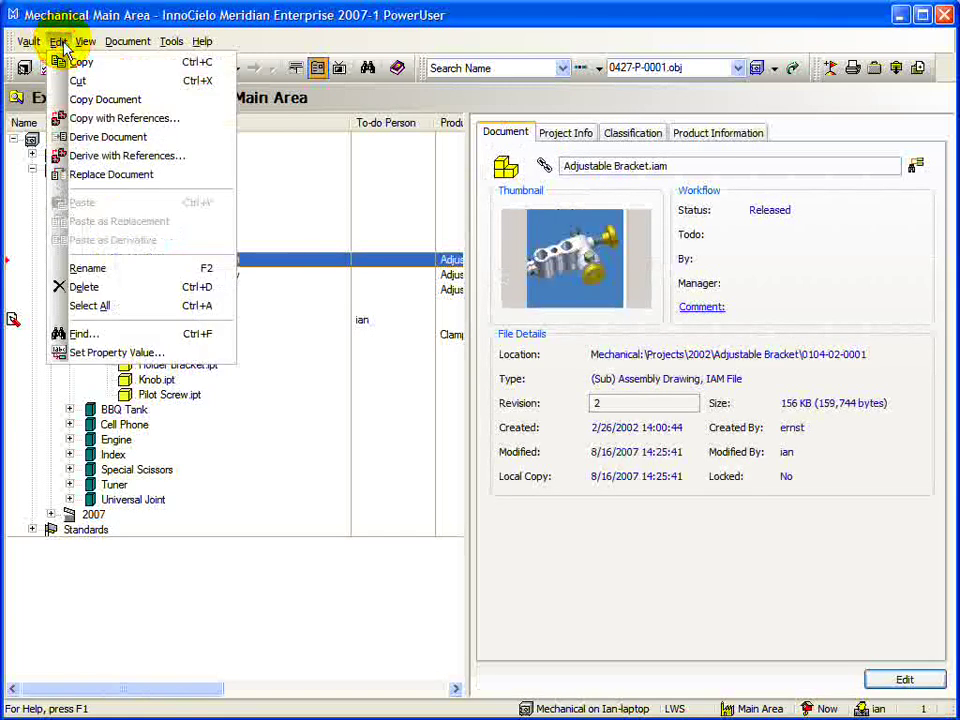
pyautogui.click(205, 120)
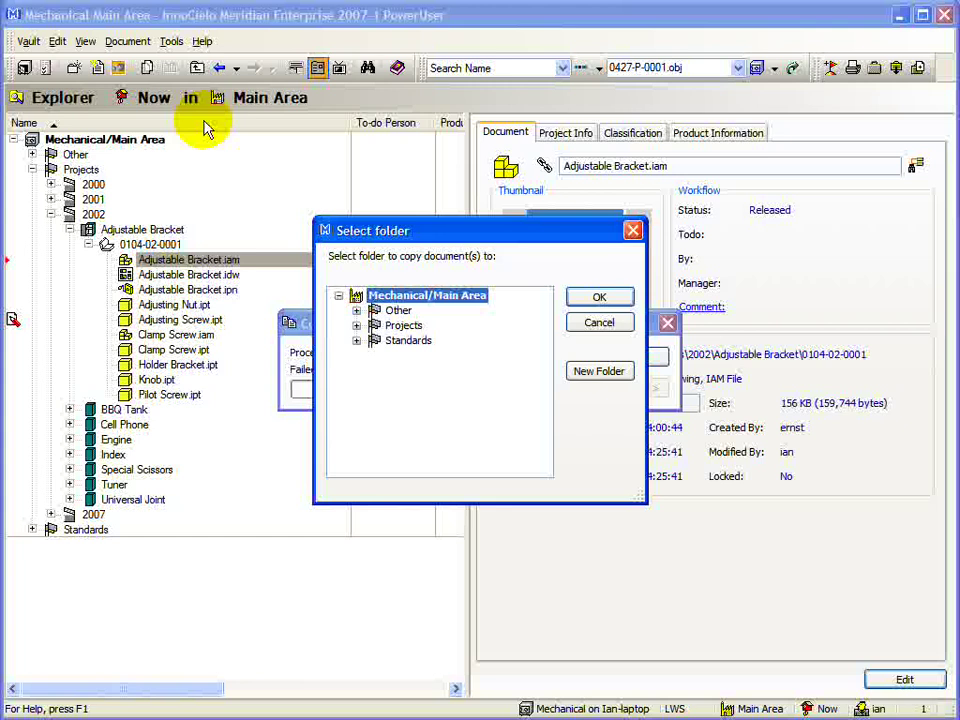
pyautogui.click(356, 311)
pyautogui.click(411, 373)
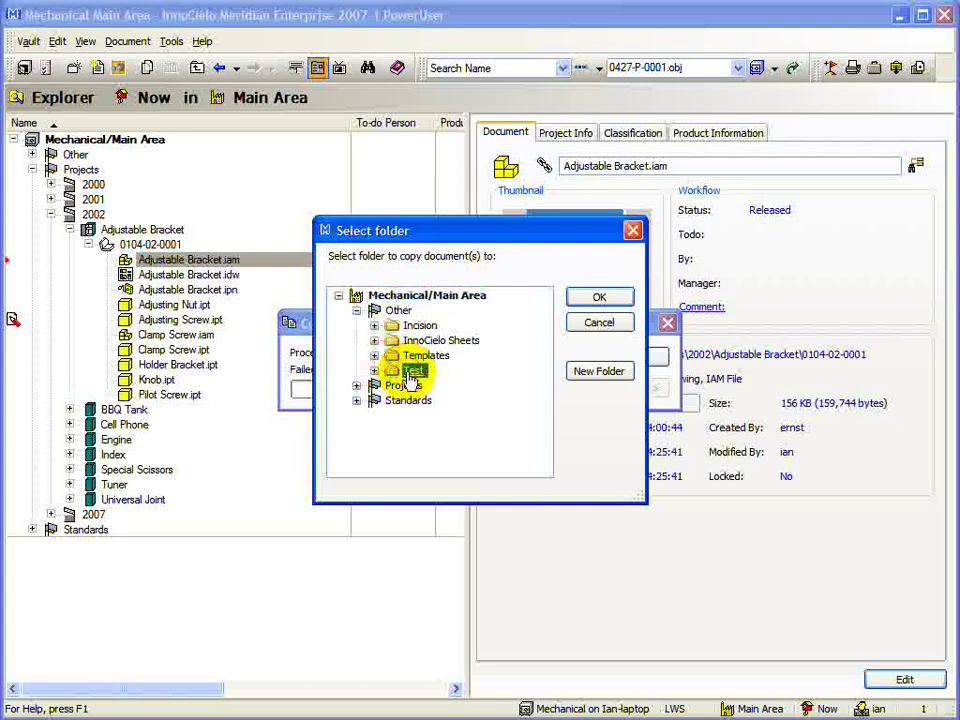
pyautogui.click(599, 299)
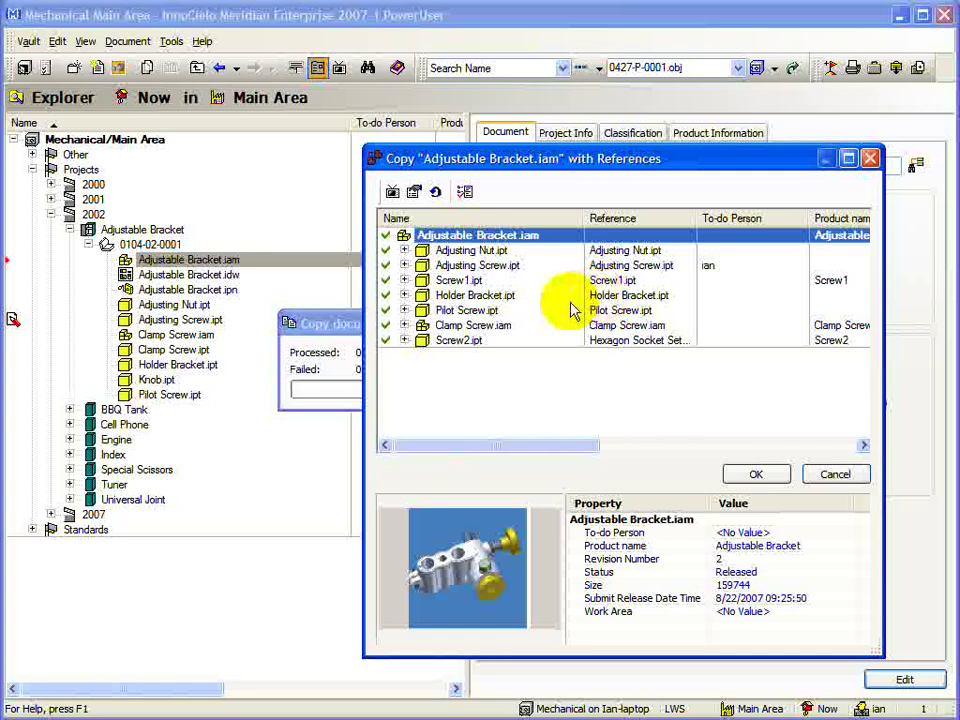
# Check Adjusting Nut.ipt's copy choices without changes, then expand Clamp Screw.iam to show Clamp Screw.ipt, Knob.ipt and Pin.ipt
pyautogui.click(462, 251)
pyautogui.rightClick(464, 260)
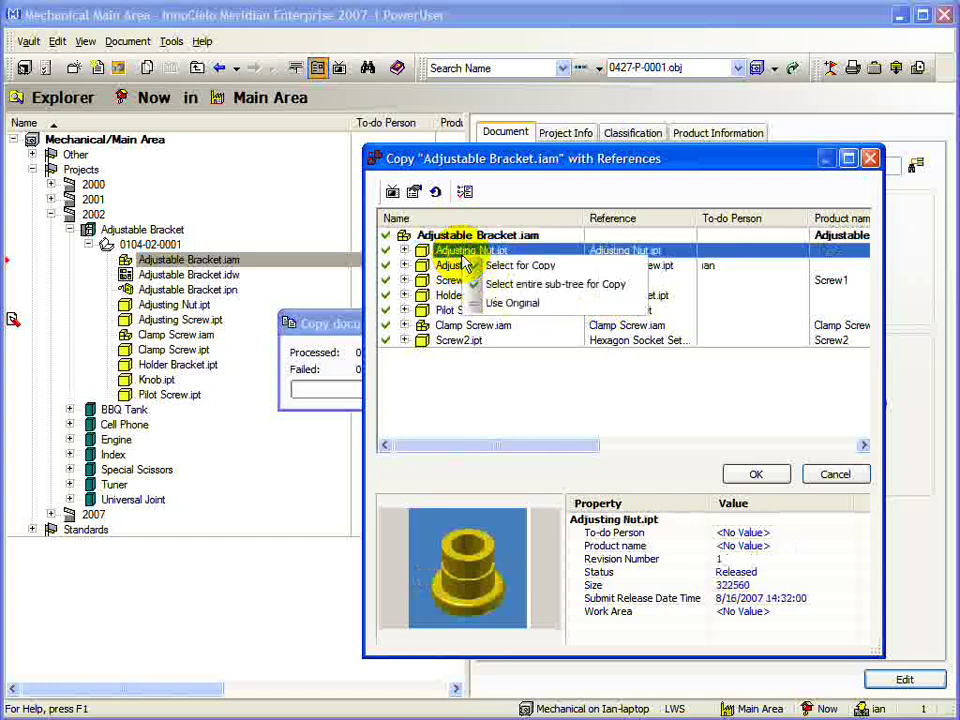
pyautogui.click(465, 383)
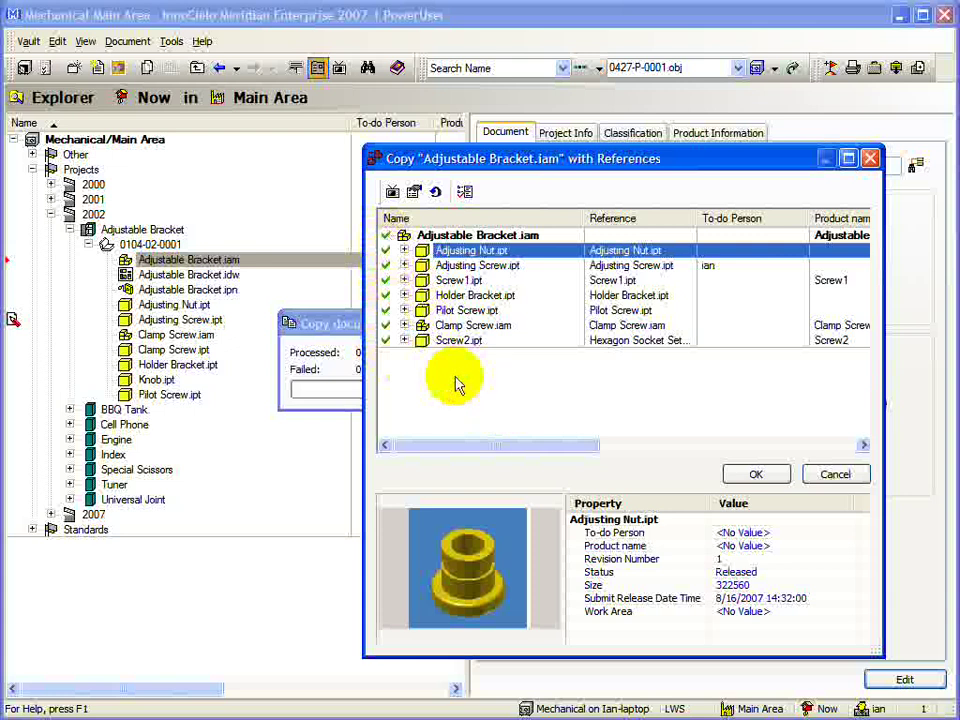
pyautogui.click(404, 325)
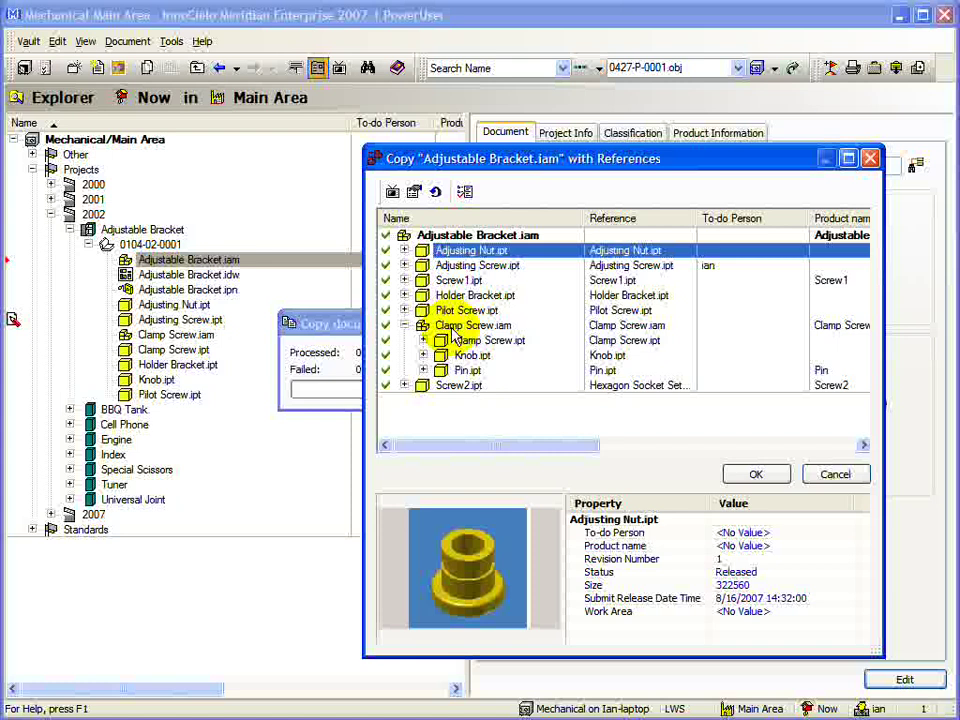
# Rotate Adjusting Nut.ipt to a tilted view in the 3D viewer, then close the viewer
pyautogui.click(464, 193)
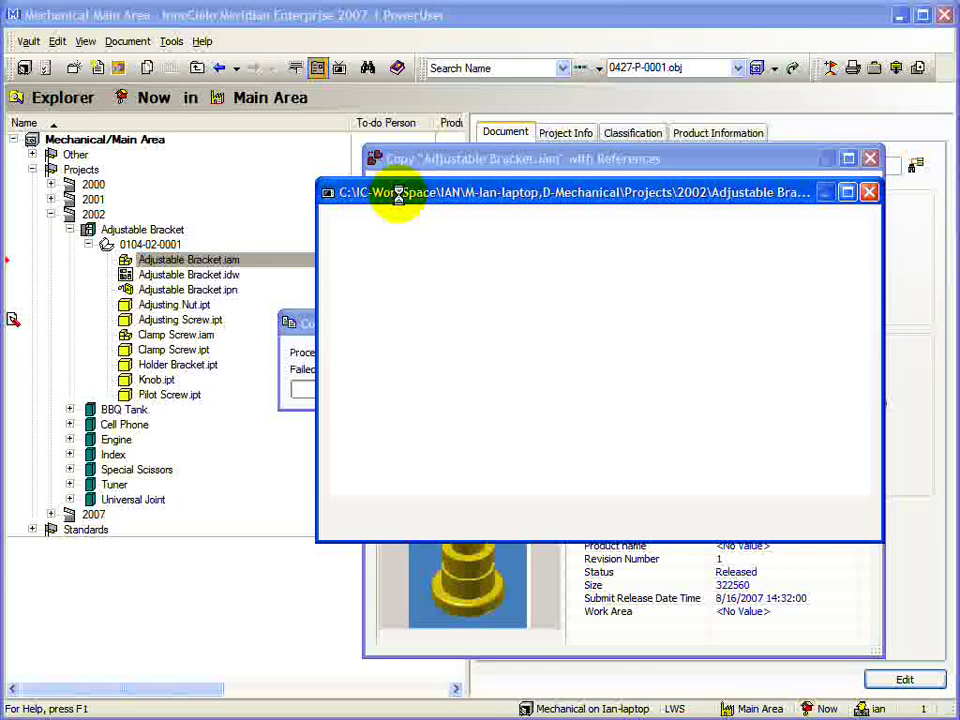
pyautogui.moveTo(444, 296); pyautogui.dragTo(671, 437)
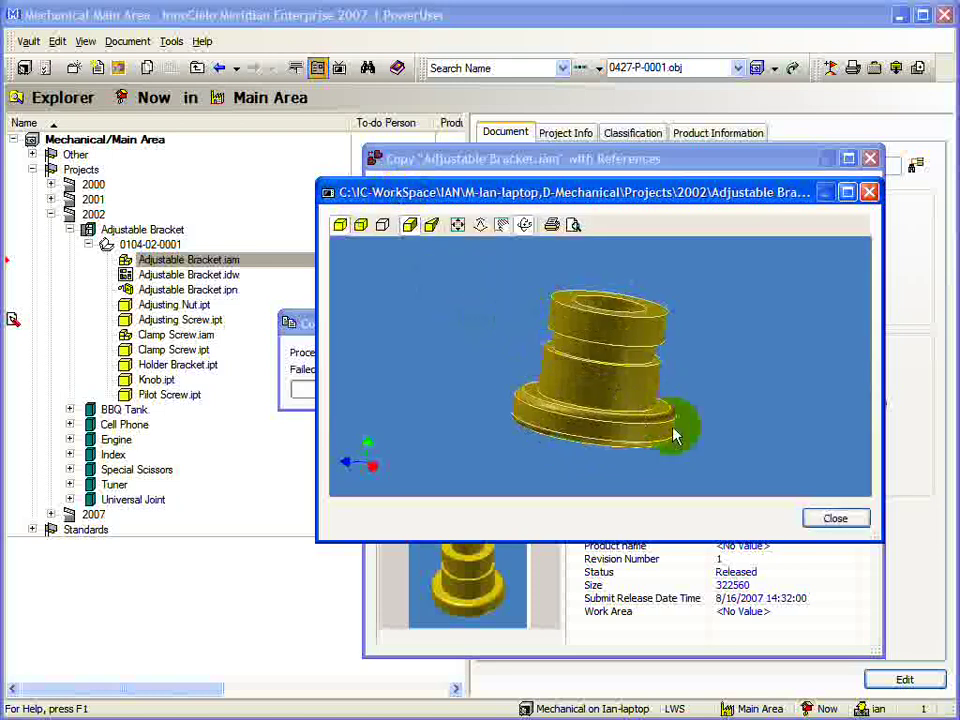
pyautogui.click(833, 521)
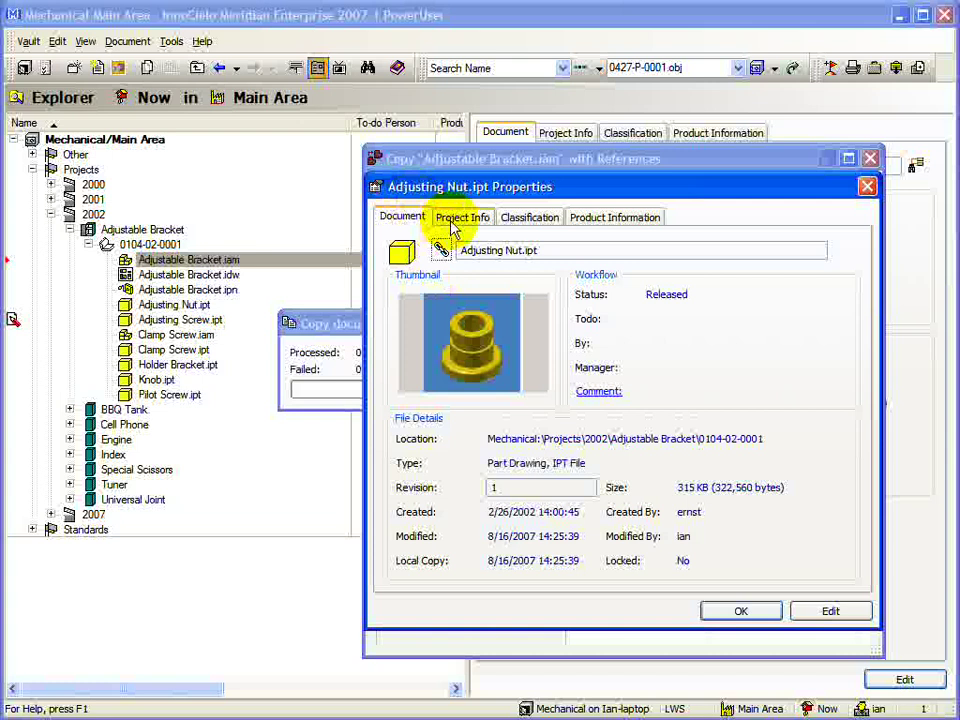
# Review Adjusting Nut.ipt's Classification and Product Information properties, then close them
pyautogui.click(515, 219)
pyautogui.click(631, 228)
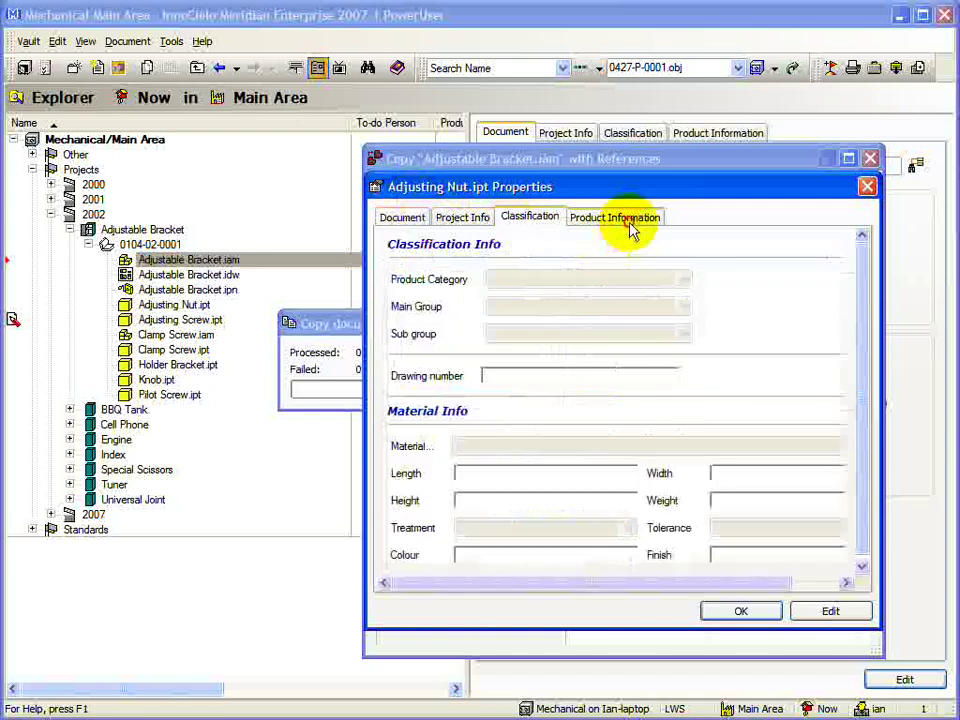
pyautogui.click(745, 612)
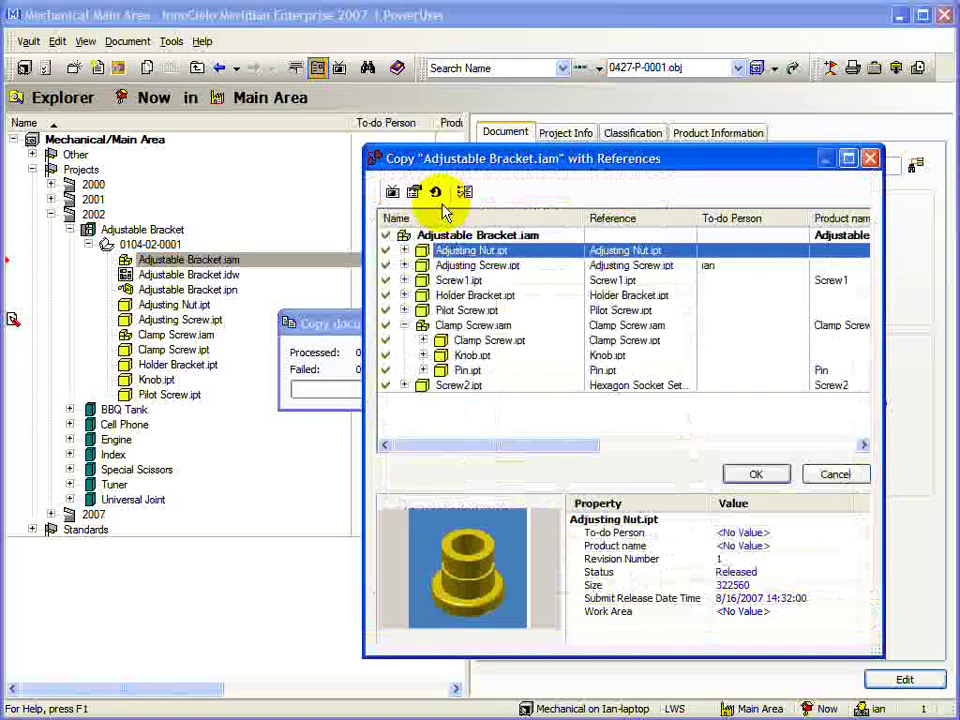
# Refresh the reference list and bring up the Duplicator Options
pyautogui.click(436, 194)
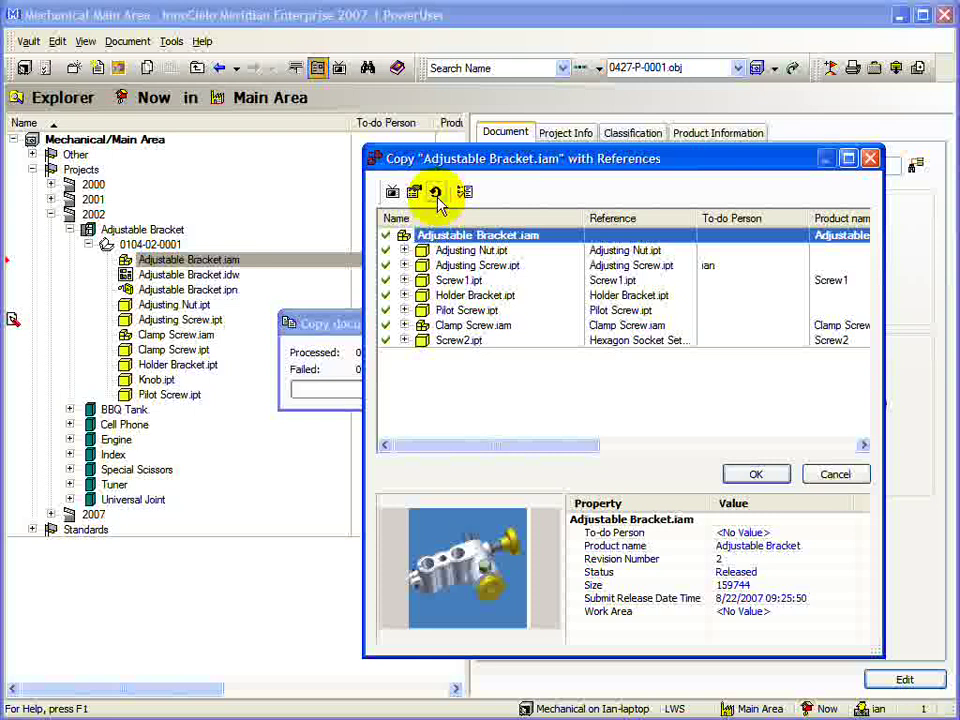
pyautogui.click(464, 192)
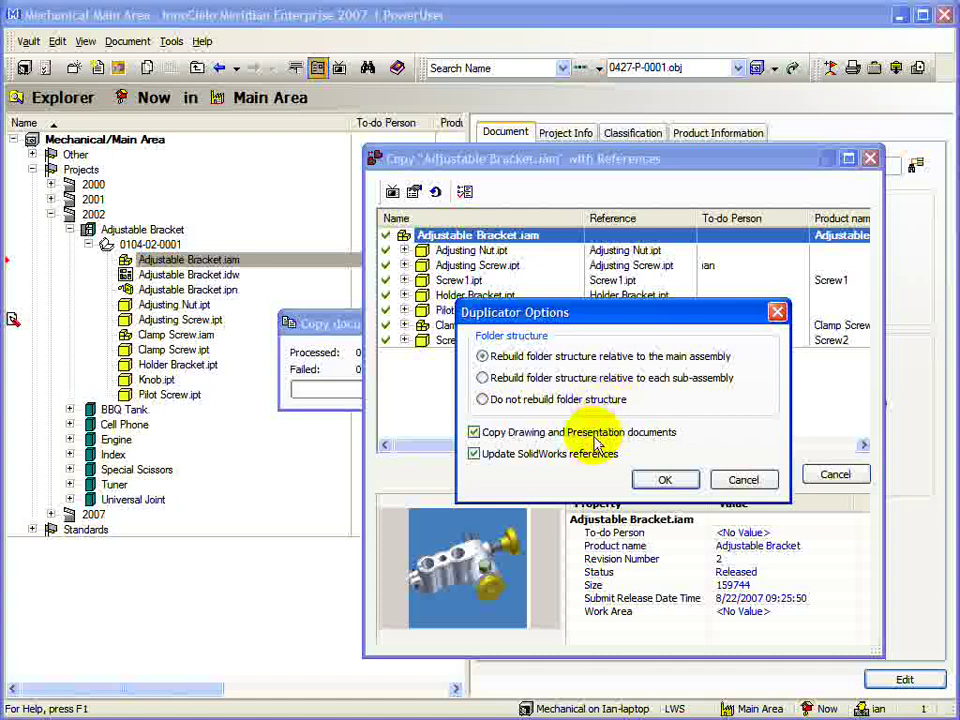
# Accept the duplicator options, preview Clamp Screw.ipt under Clamp Screw.iam, and confirm the copy
pyautogui.click(660, 483)
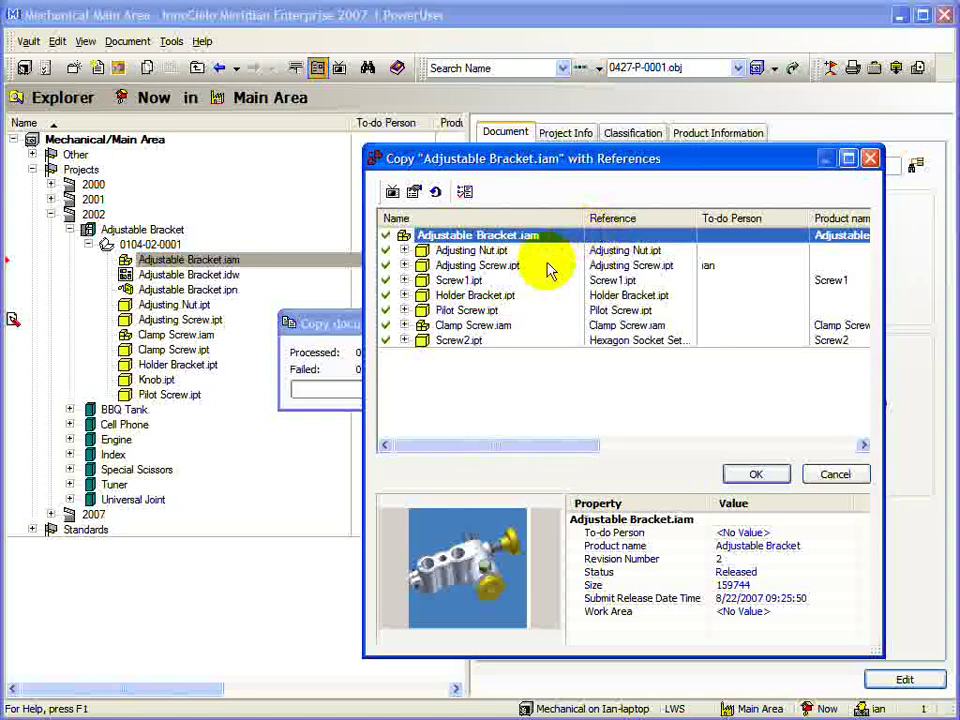
pyautogui.click(404, 325)
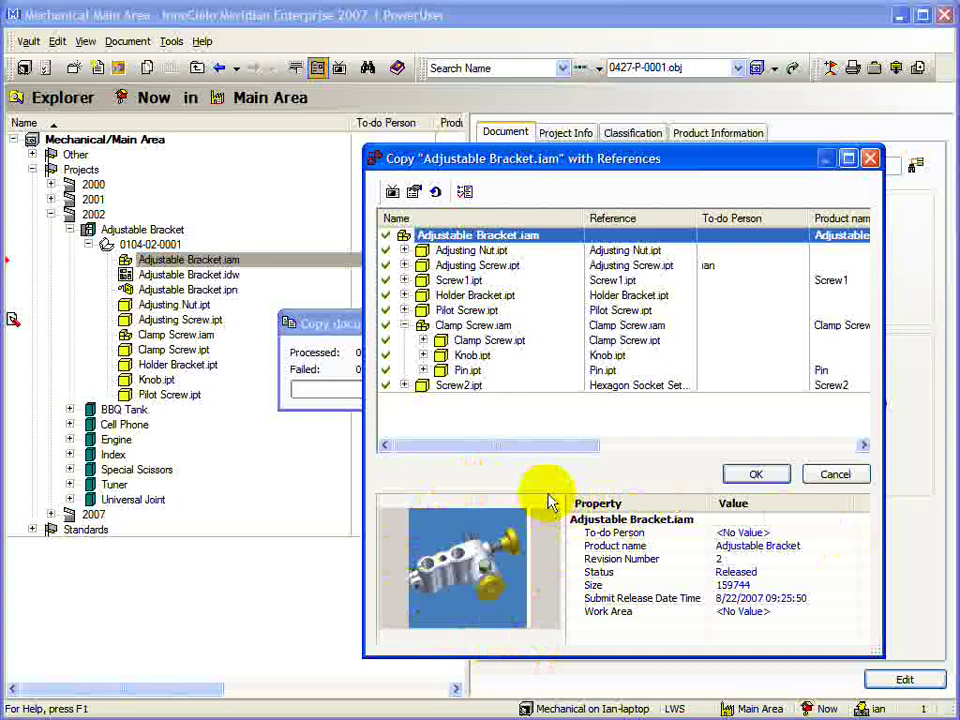
pyautogui.click(477, 341)
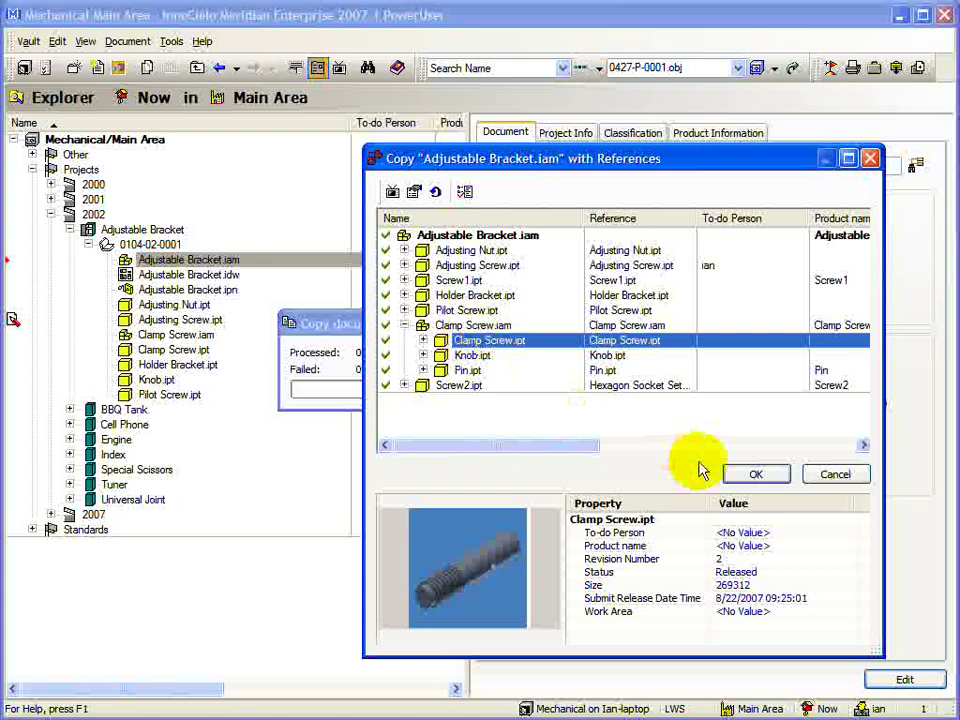
pyautogui.click(742, 476)
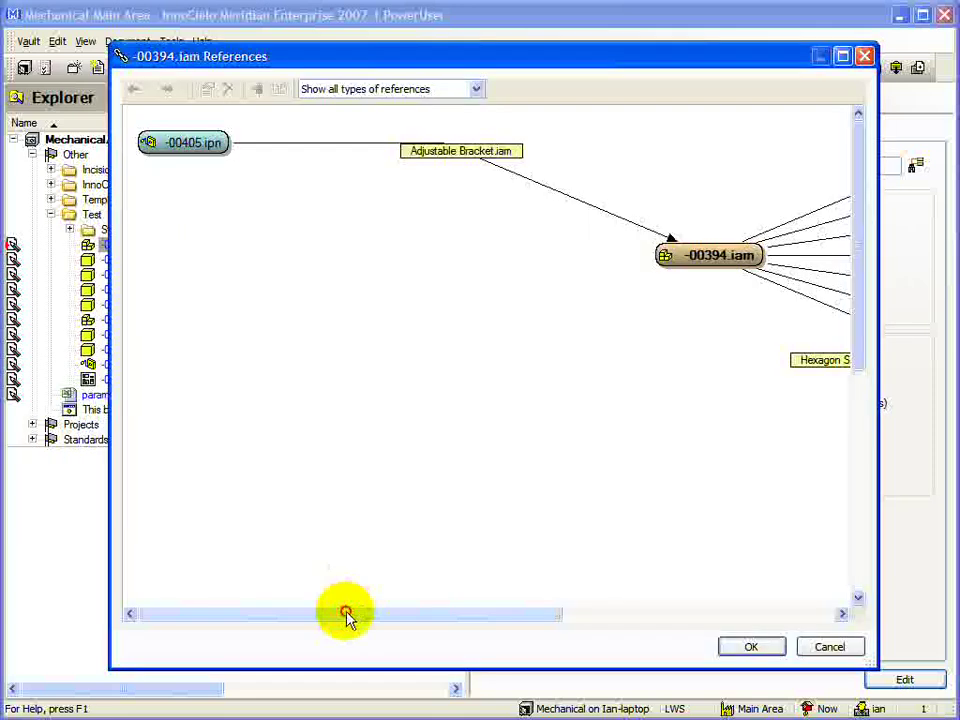
# Scroll the -00394.iam reference graph to see child parts -00395.ipt through -00400.ipt and -00401.iam
pyautogui.moveTo(345, 615); pyautogui.dragTo(752, 650)
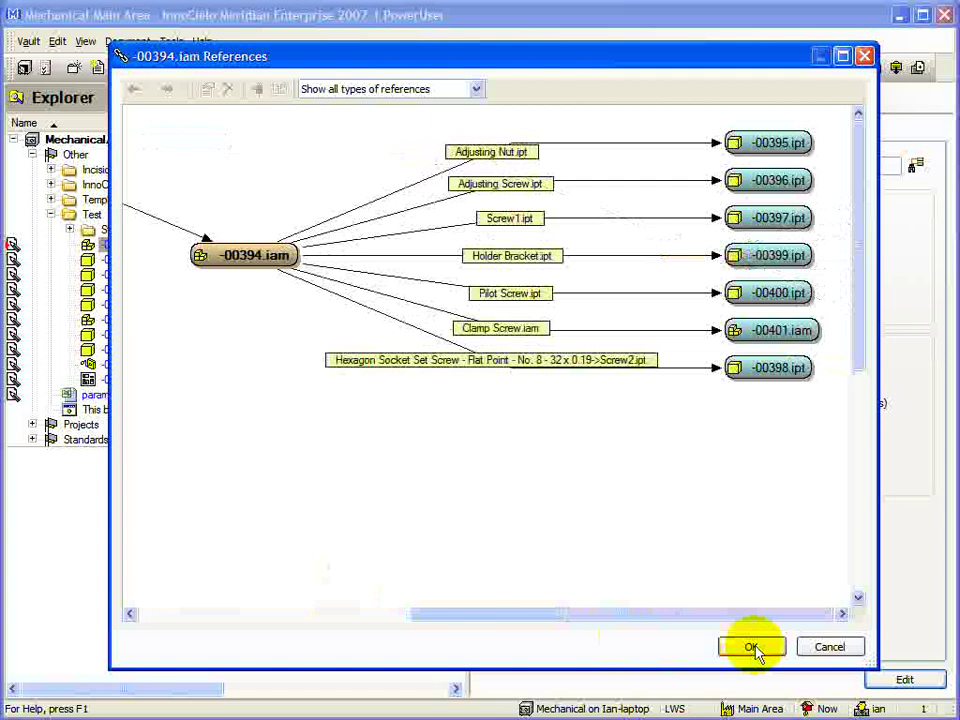
pyautogui.click(752, 648)
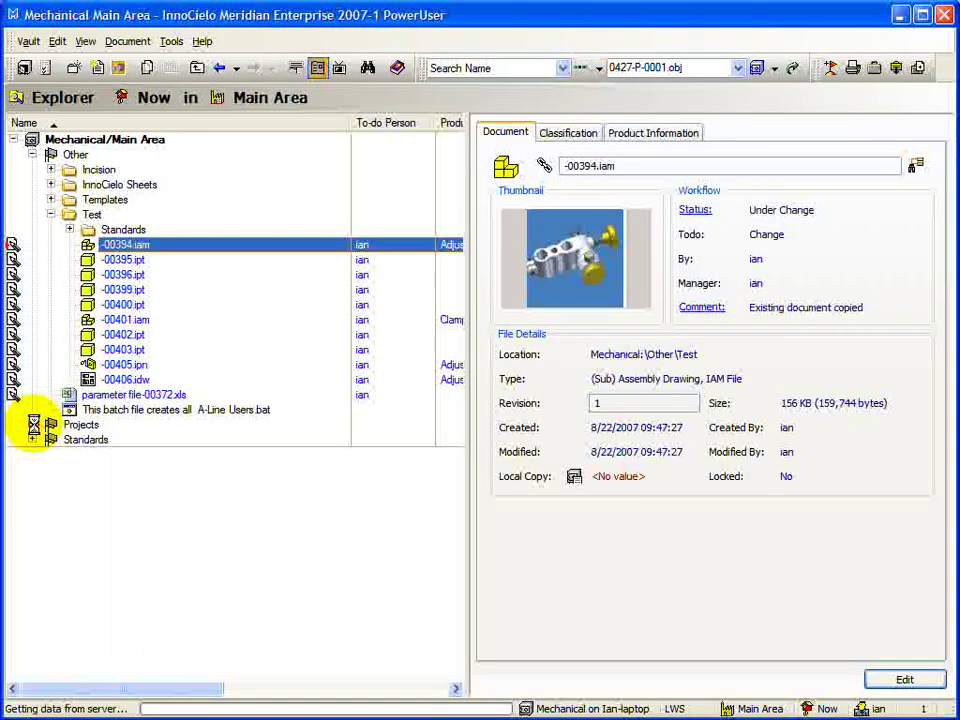
pyautogui.click(32, 424)
pyautogui.click(51, 469)
pyautogui.click(68, 485)
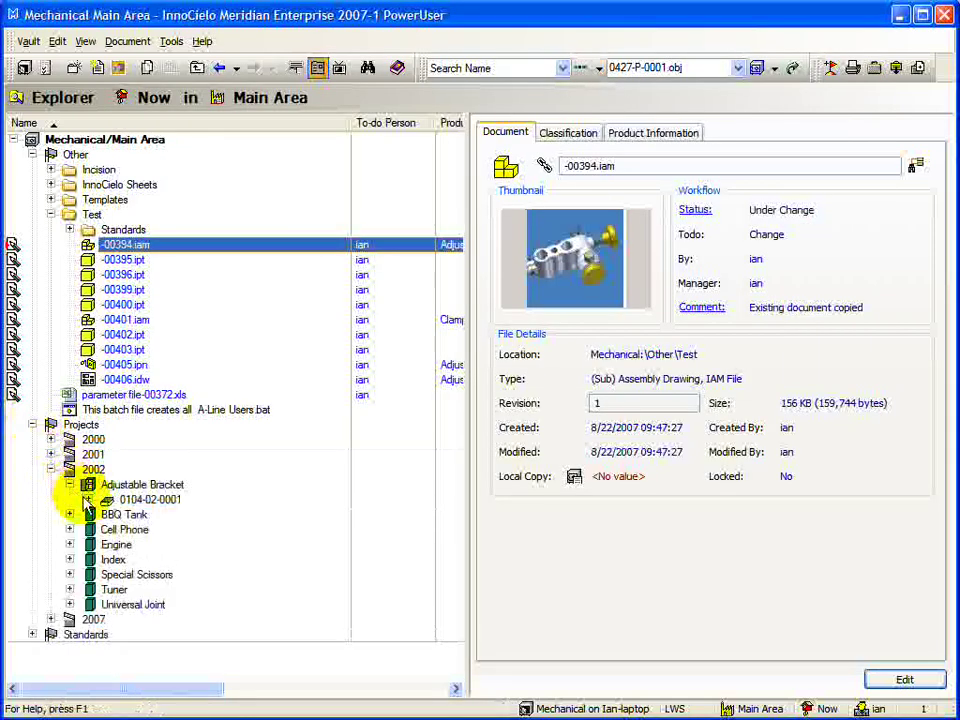
pyautogui.click(88, 499)
pyautogui.click(130, 515)
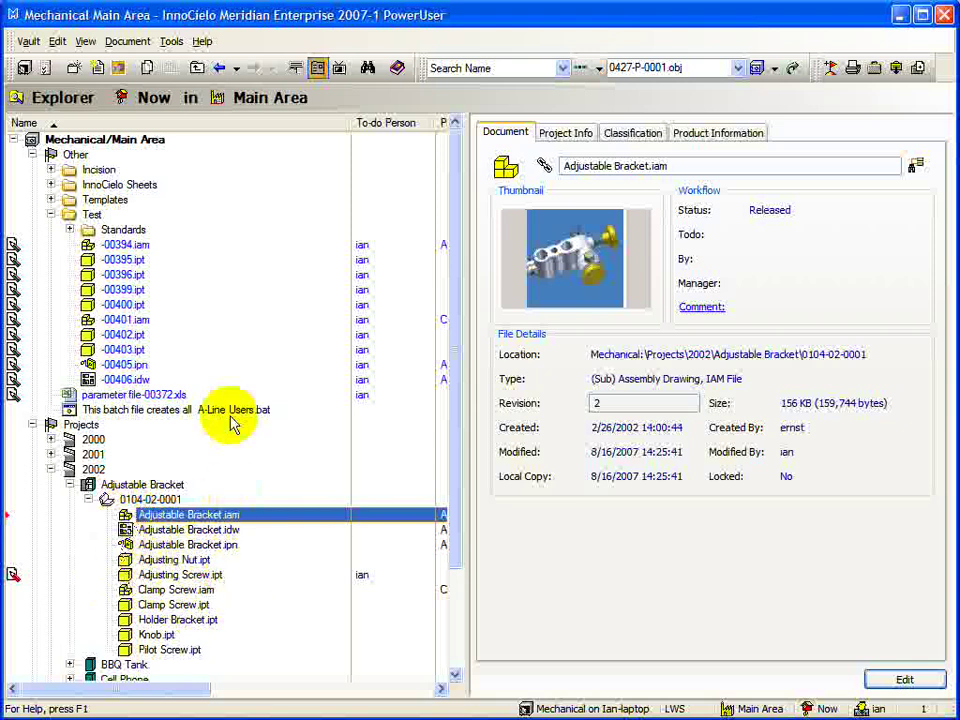
pyautogui.click(58, 42)
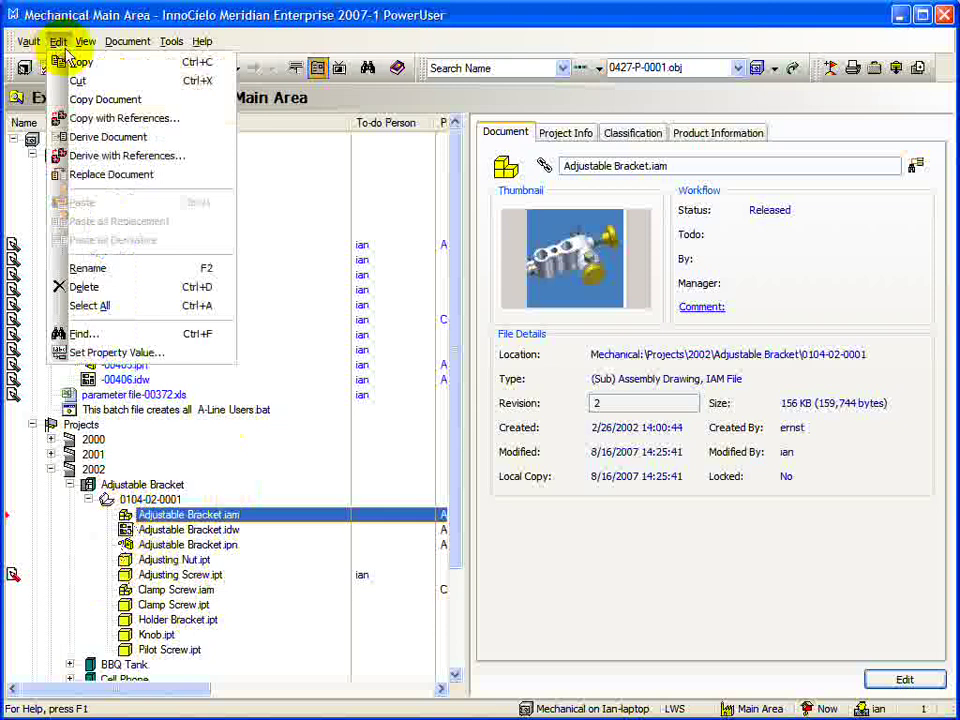
# Derive Adjustable Bracket.iam with references into Other/Test and acknowledge the 'Use Original' warning
pyautogui.click(108, 137)
pyautogui.click(412, 370)
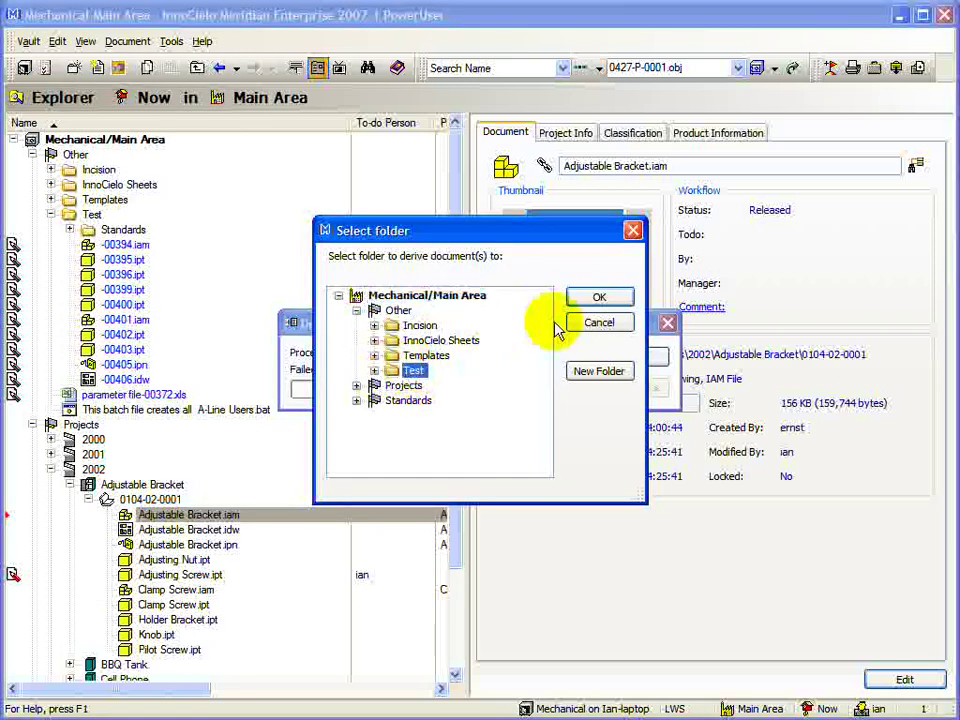
pyautogui.click(588, 298)
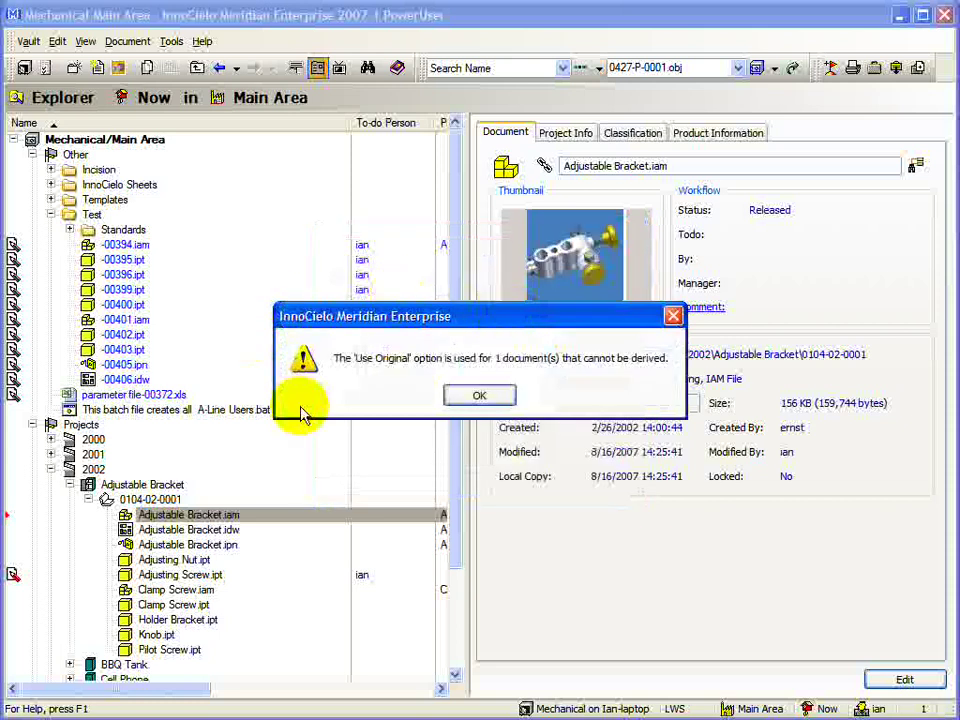
pyautogui.click(494, 400)
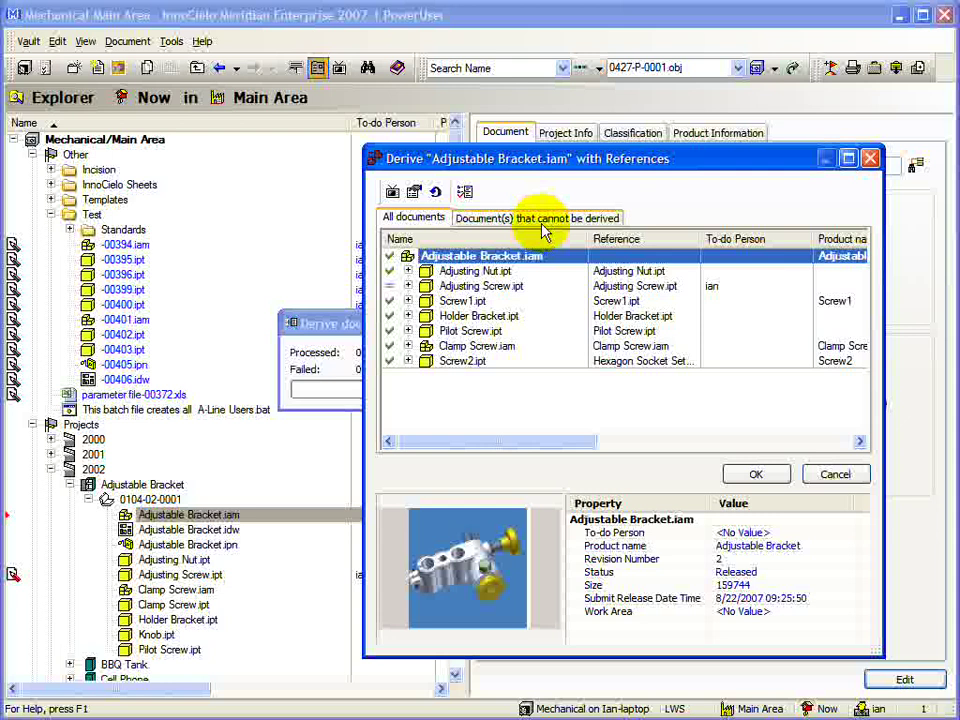
# List the underivable documents, revealing Adjusting Screw.ipt (In Review, revision 4)
pyautogui.click(545, 230)
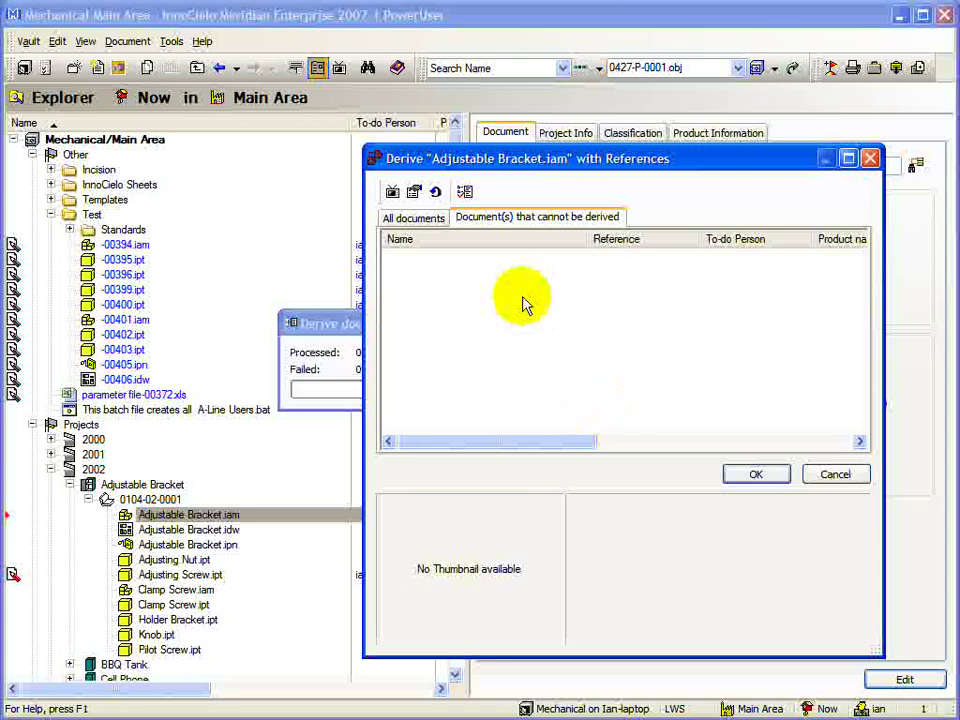
# In the full document list, mark Adjusting Screw.ipt to be copied rather than reused
pyautogui.click(425, 221)
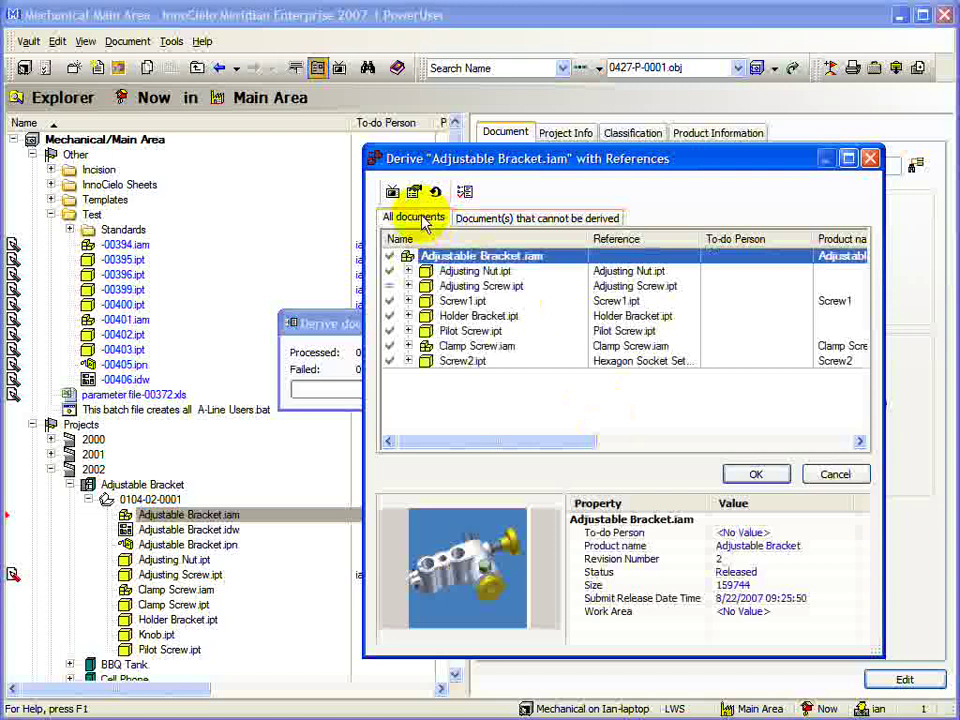
pyautogui.rightClick(437, 286)
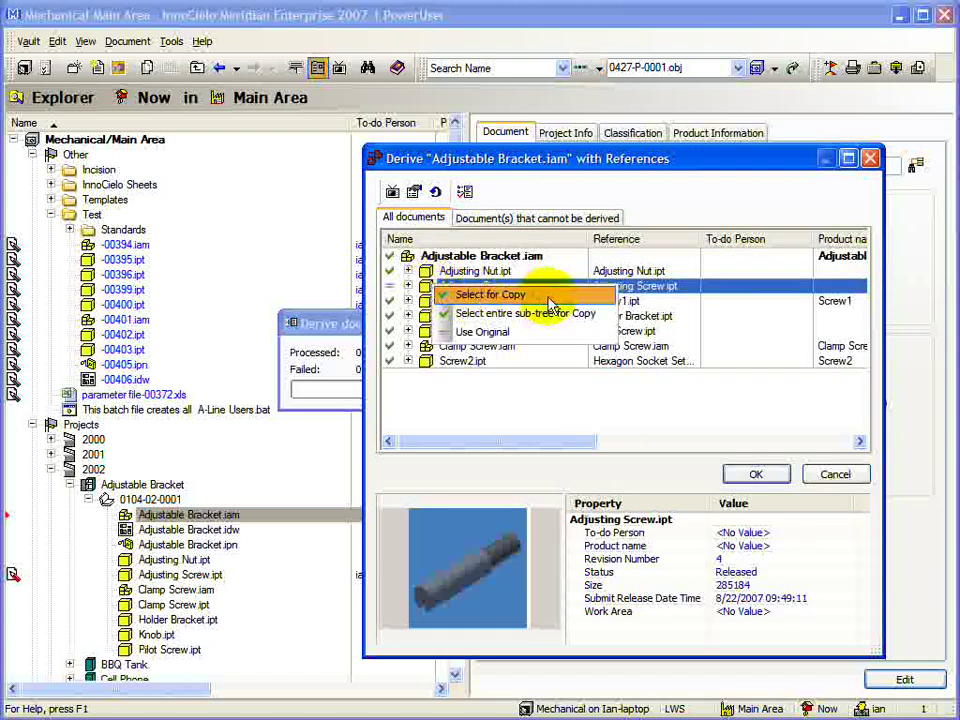
pyautogui.click(549, 298)
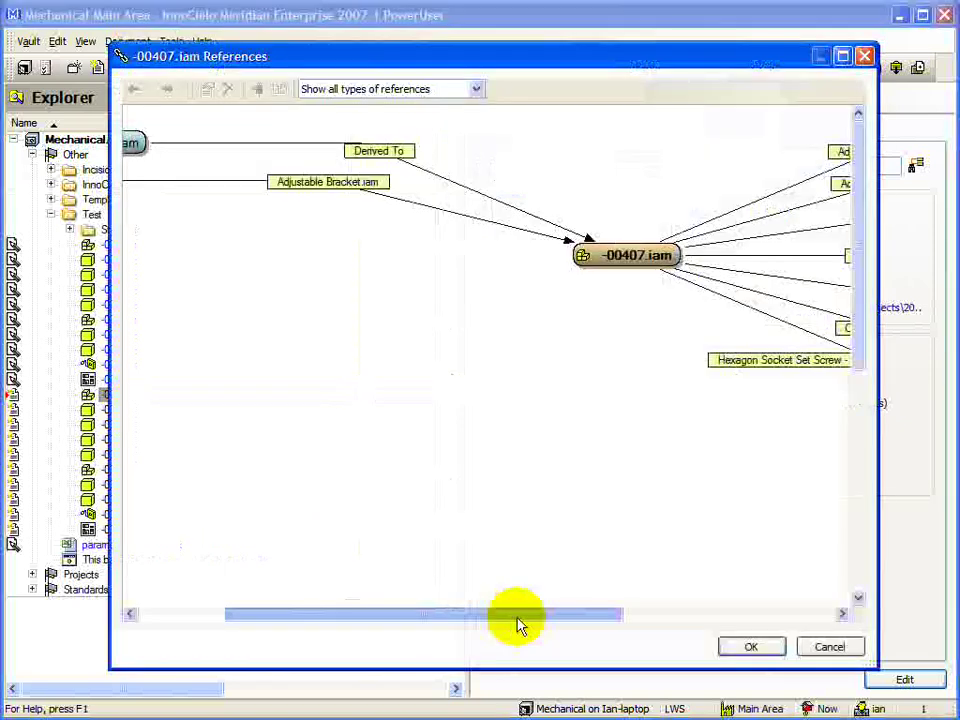
# Scroll the -00407.iam reference graph left and select the original Adjustable Bracket.iam node
pyautogui.moveTo(518, 614); pyautogui.dragTo(433, 614)
pyautogui.click(199, 148)
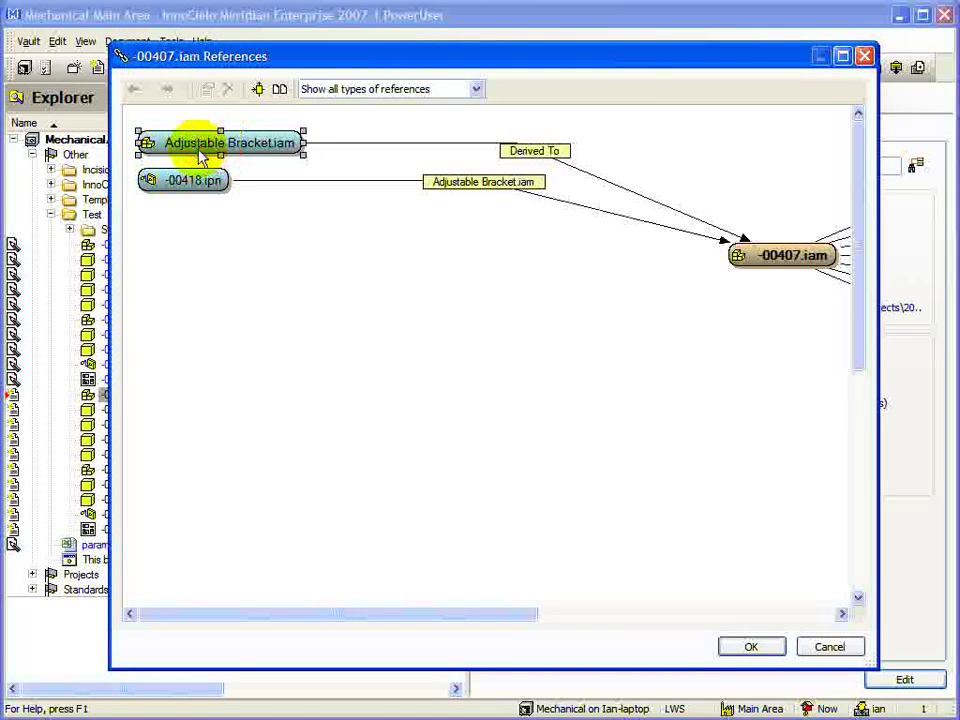